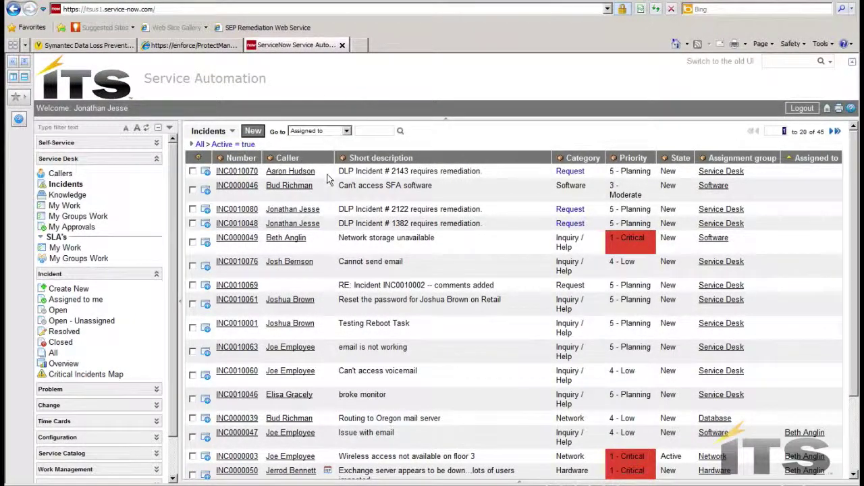
- After glancing at a caller's record, open incident INC0010070 for DLP Incident # 2143
{"action": "left_click", "coordinate": [299, 173]}
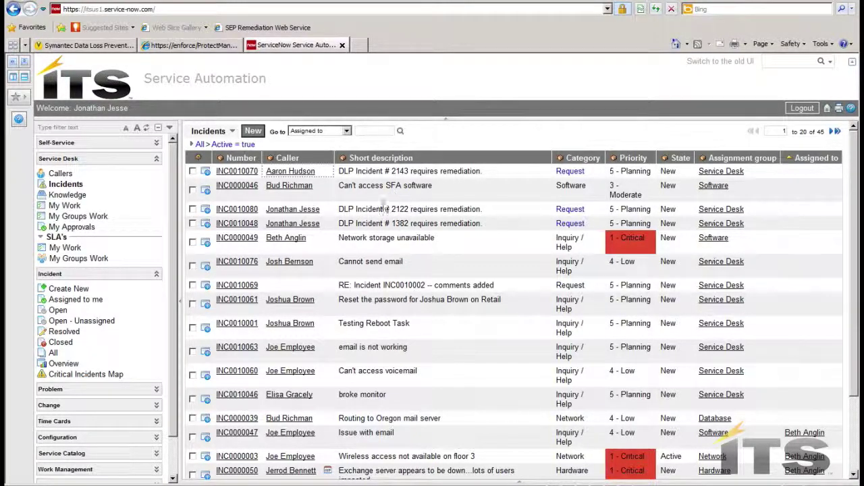
{"action": "left_click", "coordinate": [300, 210]}
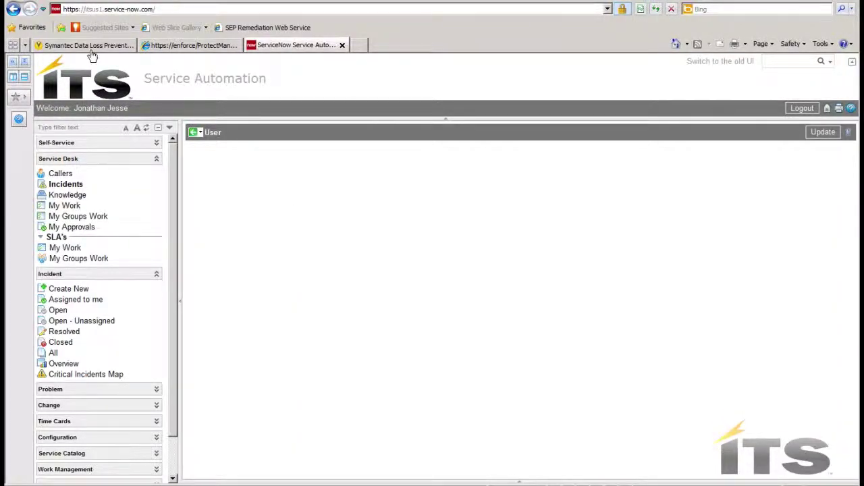
{"action": "left_click", "coordinate": [14, 8]}
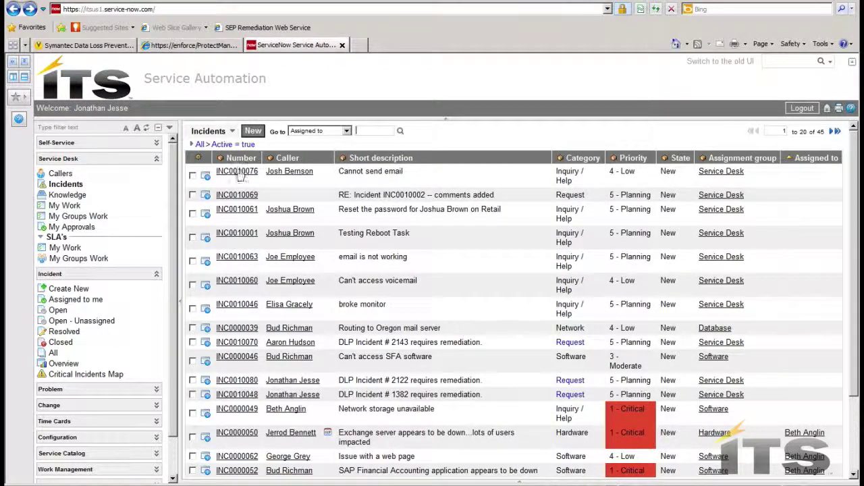
{"action": "left_click", "coordinate": [238, 344]}
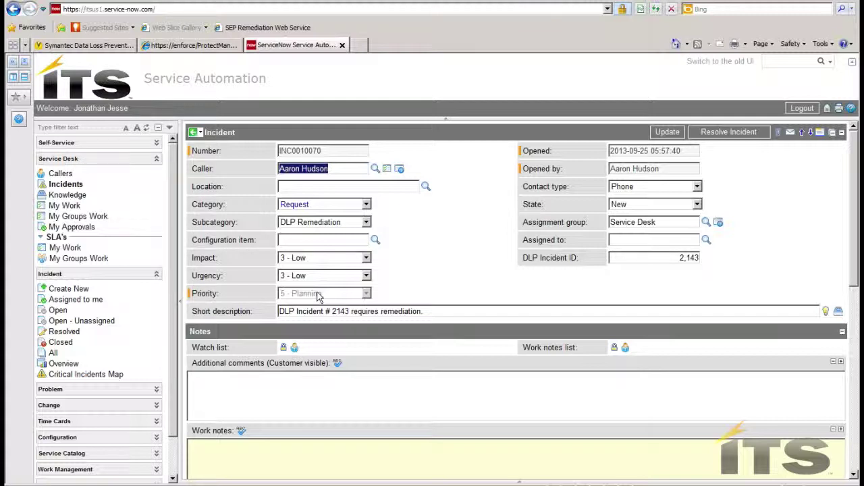
- Check the ticket's Task SLAs, then switch to Symantec DLP incident 00002122
{"action": "scroll", "coordinate": [370, 336], "scroll_direction": "down", "scroll_amount": 10}
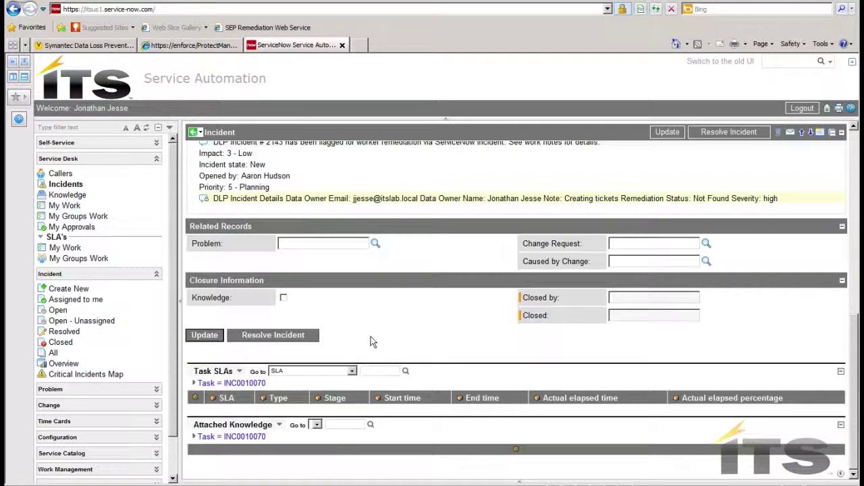
{"action": "left_click", "coordinate": [194, 383]}
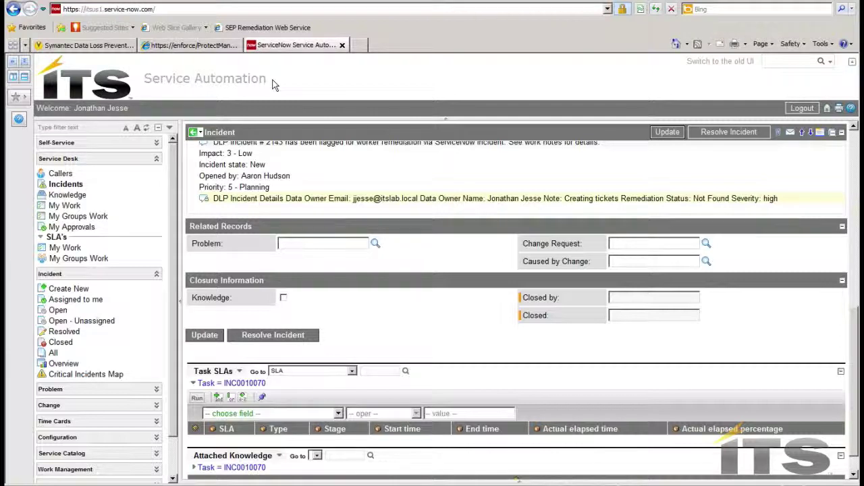
{"action": "left_click", "coordinate": [110, 47]}
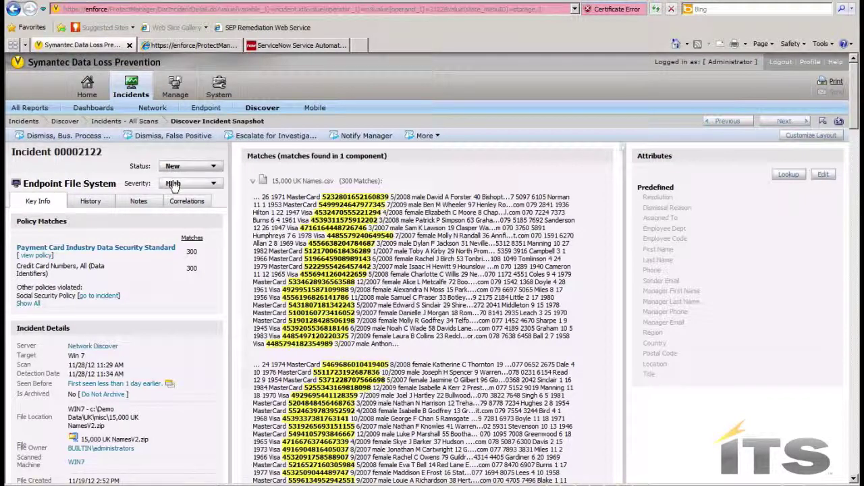
- Review incident 00002122's History, Notes and Correlations, then open a new browser tab
{"action": "left_click", "coordinate": [93, 202]}
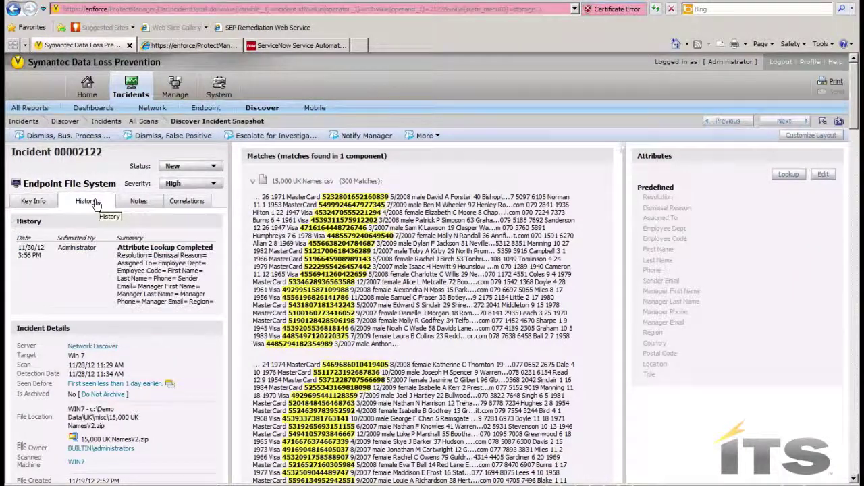
{"action": "left_click", "coordinate": [138, 202]}
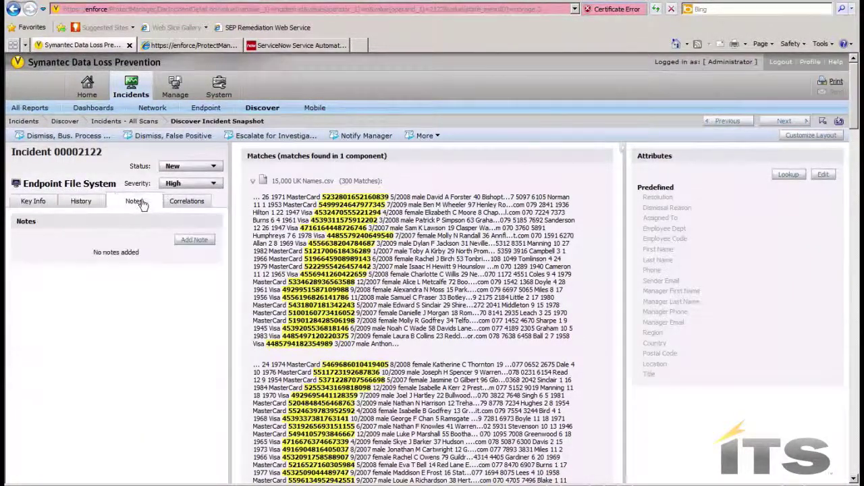
{"action": "left_click", "coordinate": [182, 203]}
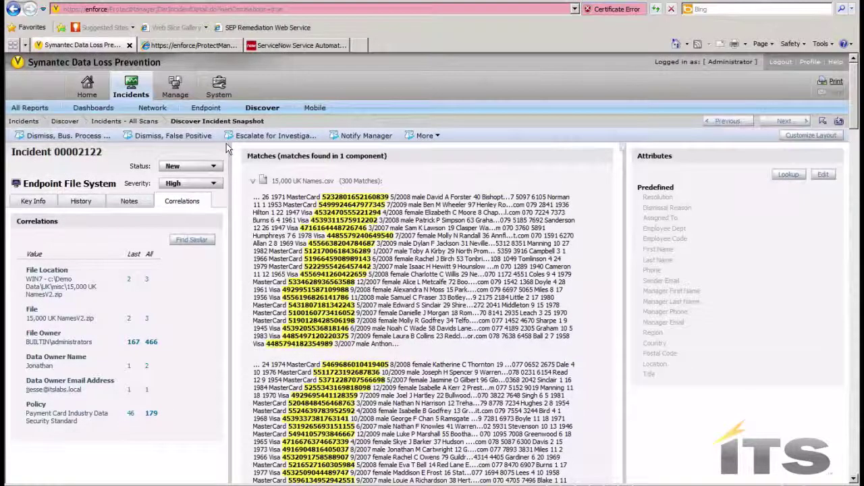
{"action": "left_click", "coordinate": [359, 47]}
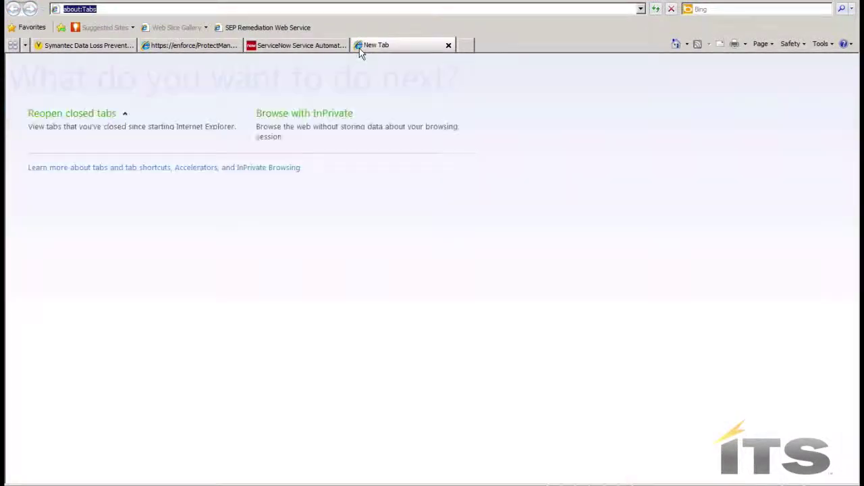
- Scroll through the ProtectManager incidents WSDL to the end and back to the top
{"action": "left_click", "coordinate": [223, 45]}
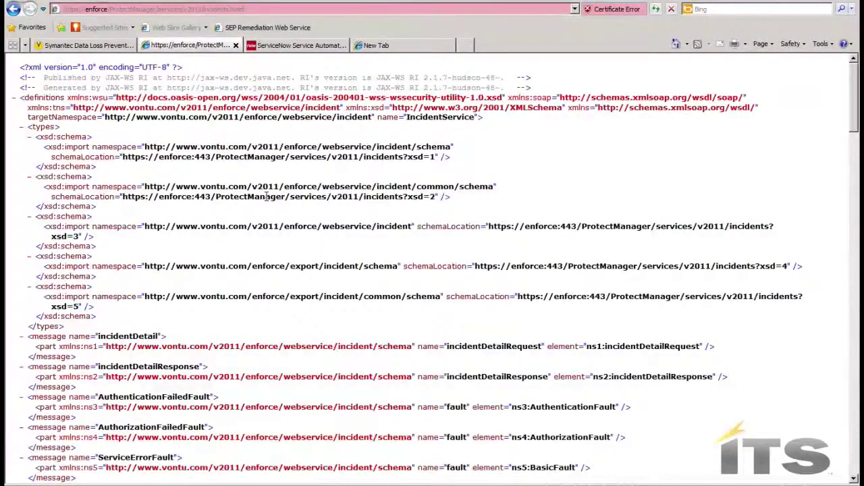
{"action": "scroll", "coordinate": [267, 197], "scroll_direction": "down", "scroll_amount": 20}
{"action": "scroll", "coordinate": [267, 200], "scroll_direction": "down", "scroll_amount": 15}
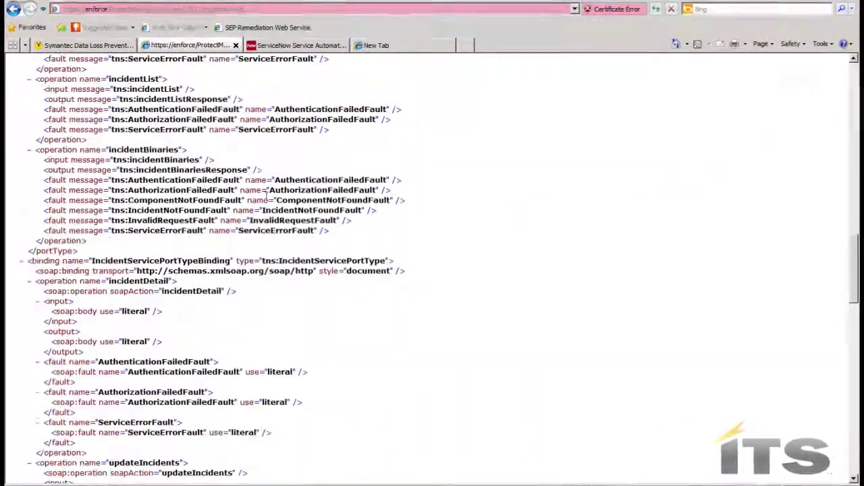
{"action": "scroll", "coordinate": [266, 201], "scroll_direction": "down", "scroll_amount": 12}
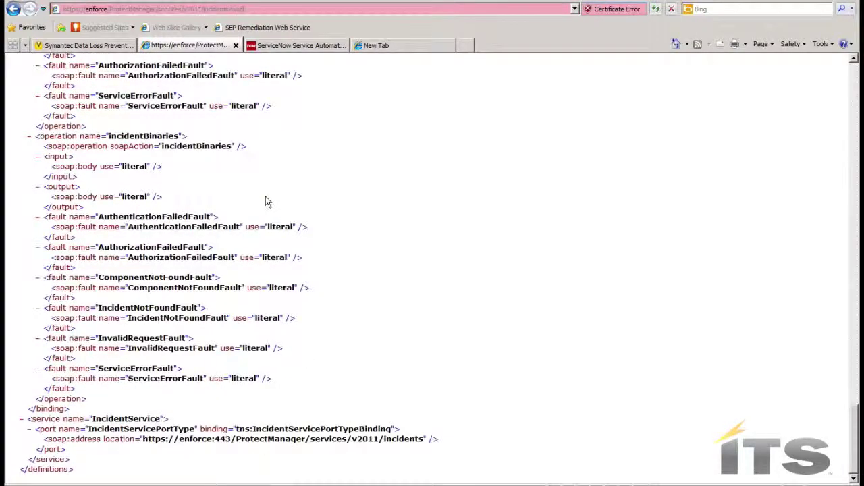
{"action": "scroll", "coordinate": [266, 200], "scroll_direction": "up", "scroll_amount": 20}
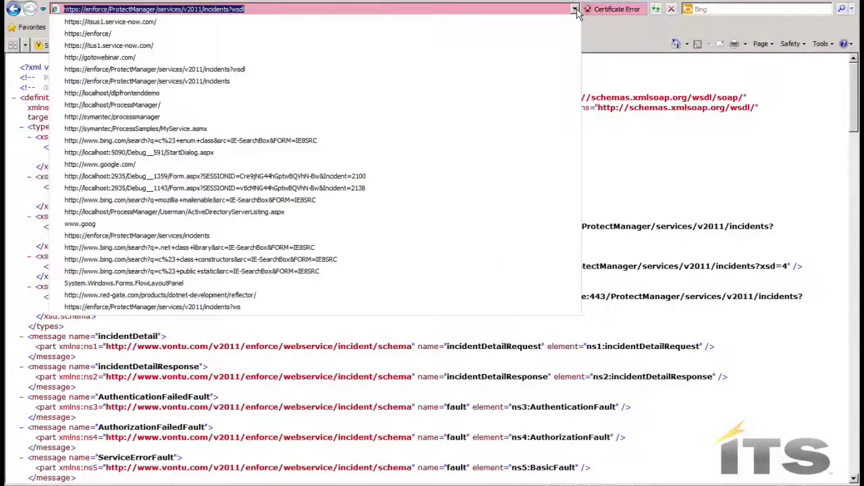
- Load the v2011 incidents service page, then open localhost/dlpfrontenddemo Incident Detail in the new tab
{"action": "left_click", "coordinate": [275, 84]}
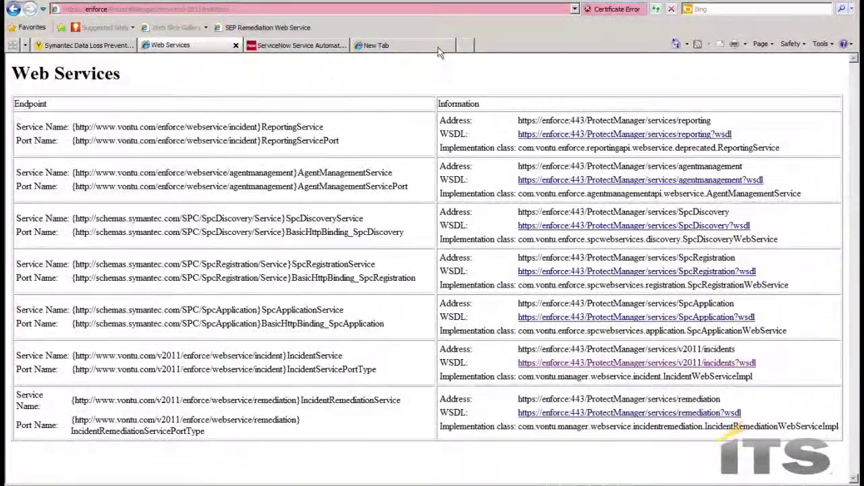
{"action": "left_click", "coordinate": [437, 49]}
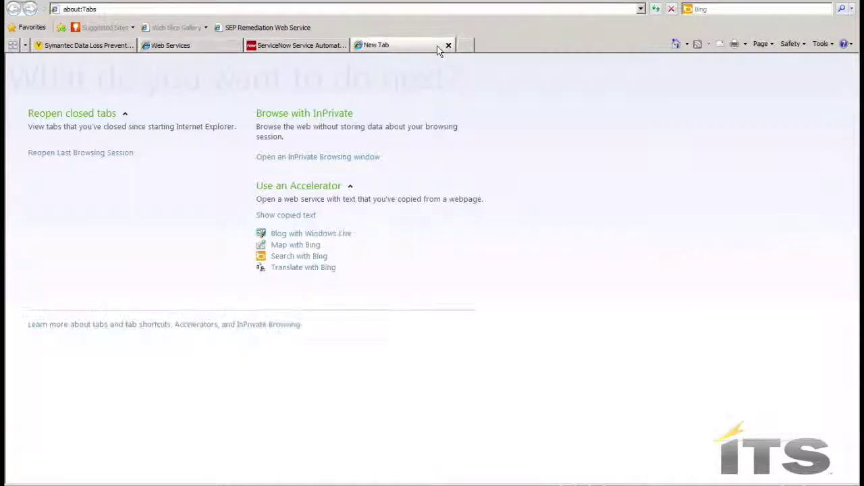
{"action": "left_click", "coordinate": [641, 9]}
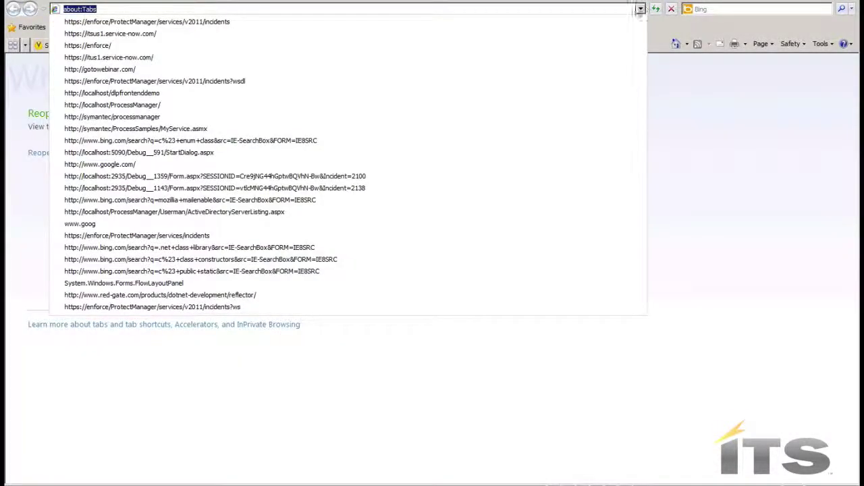
{"action": "left_click", "coordinate": [469, 82]}
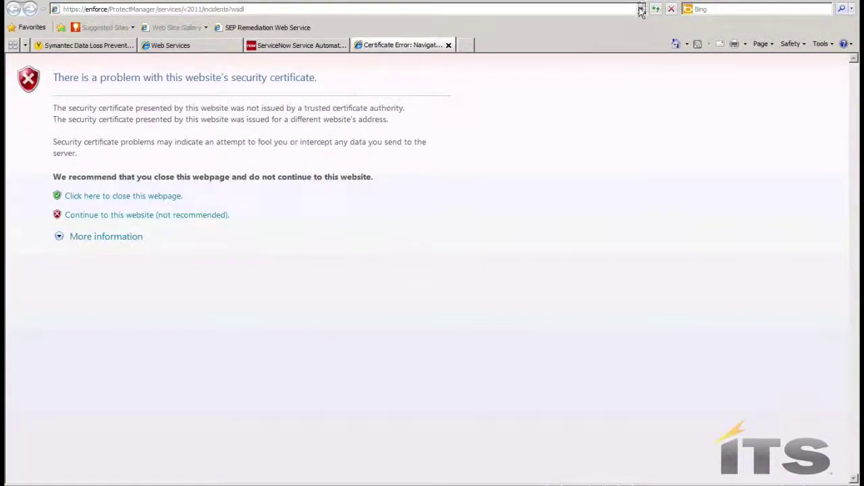
{"action": "left_click", "coordinate": [641, 9]}
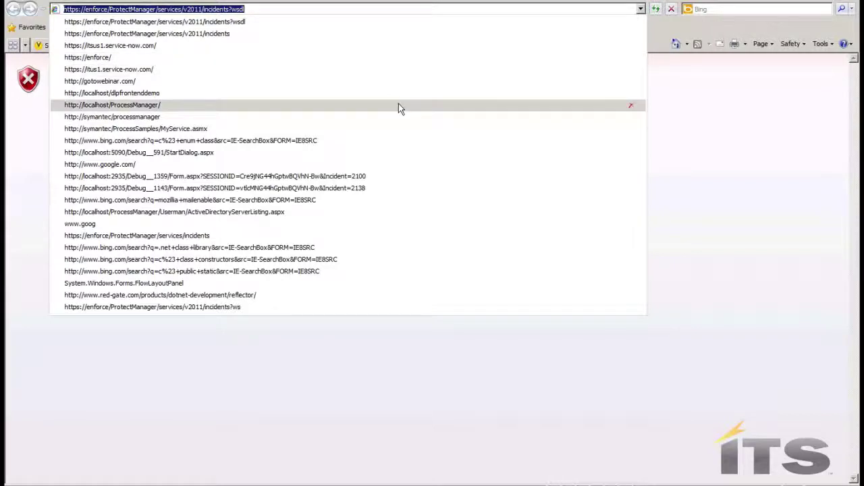
{"action": "left_click", "coordinate": [398, 94]}
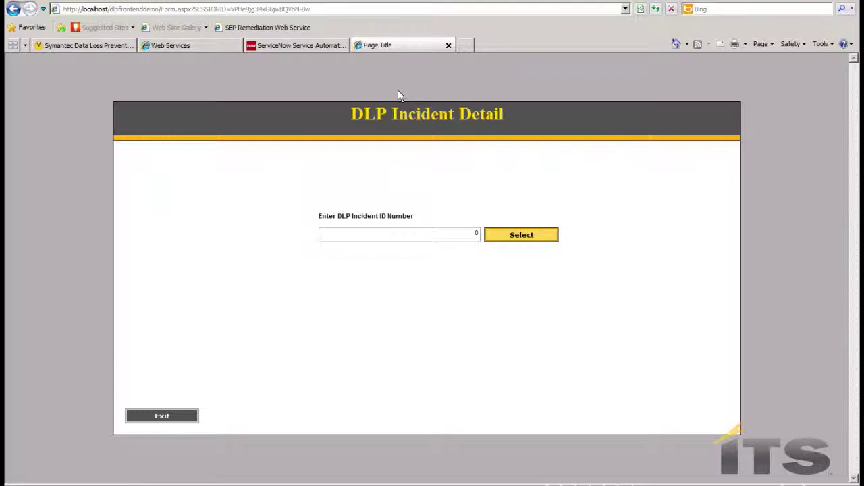
- Look up DLP incident 2122 in the Incident Detail front end, then return to Symantec DLP
{"action": "left_click", "coordinate": [466, 235]}
{"action": "left_click", "coordinate": [90, 47]}
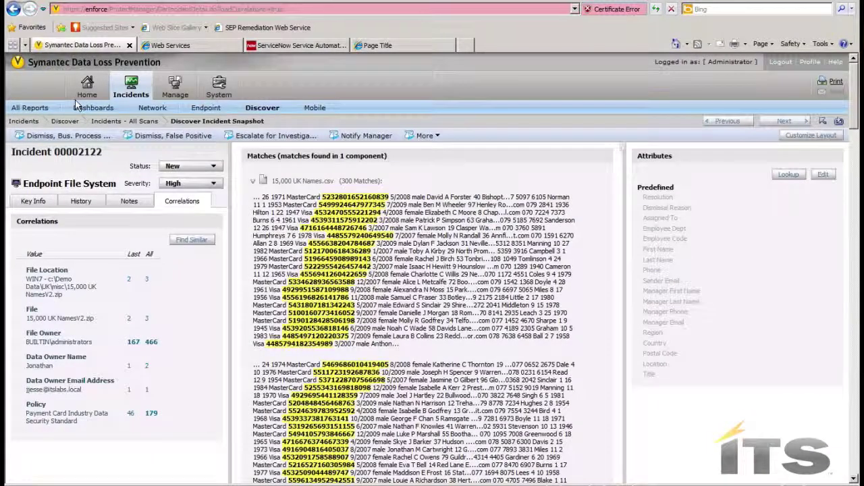
{"action": "left_click", "coordinate": [378, 46]}
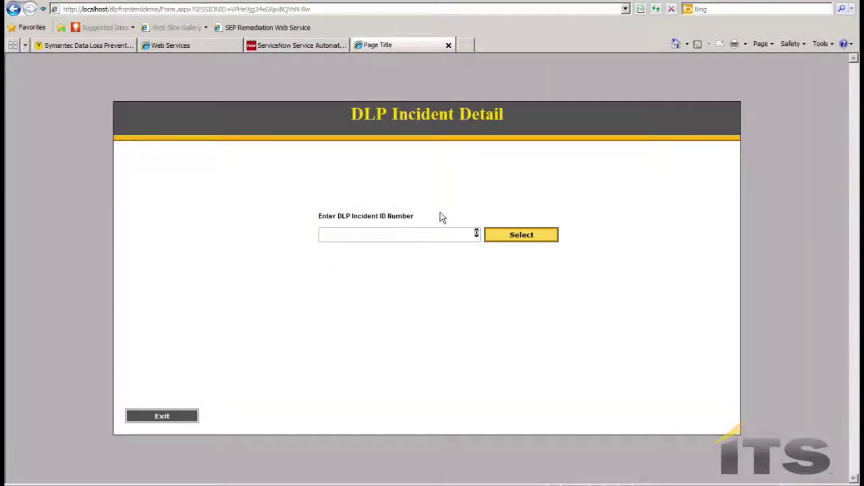
{"action": "type", "text": "2,1"}
{"action": "type", "text": "22"}
{"action": "left_click", "coordinate": [522, 243]}
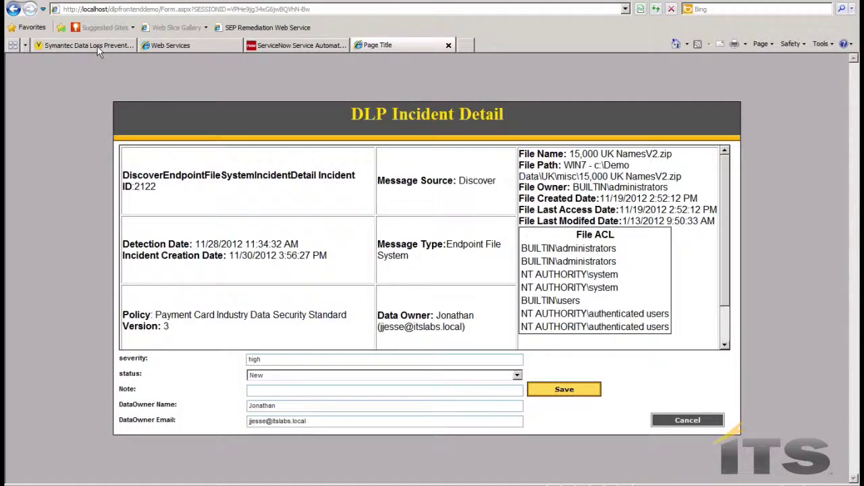
{"action": "left_click", "coordinate": [80, 45]}
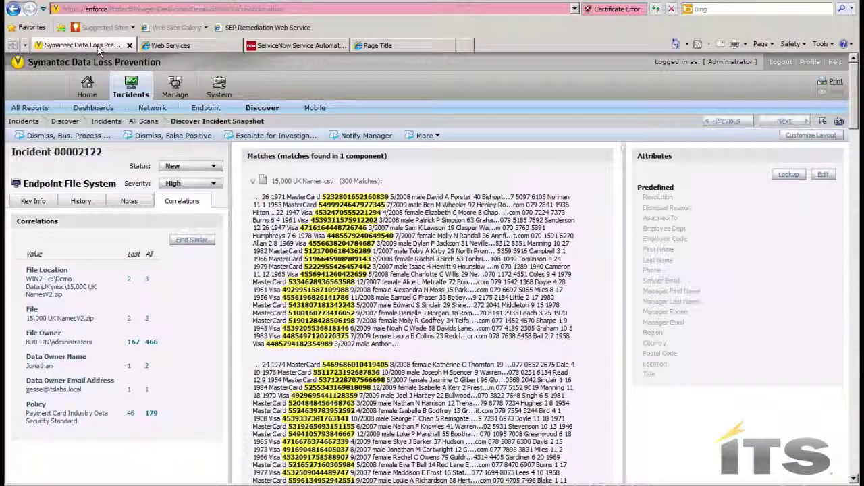
{"action": "right_click", "coordinate": [377, 48]}
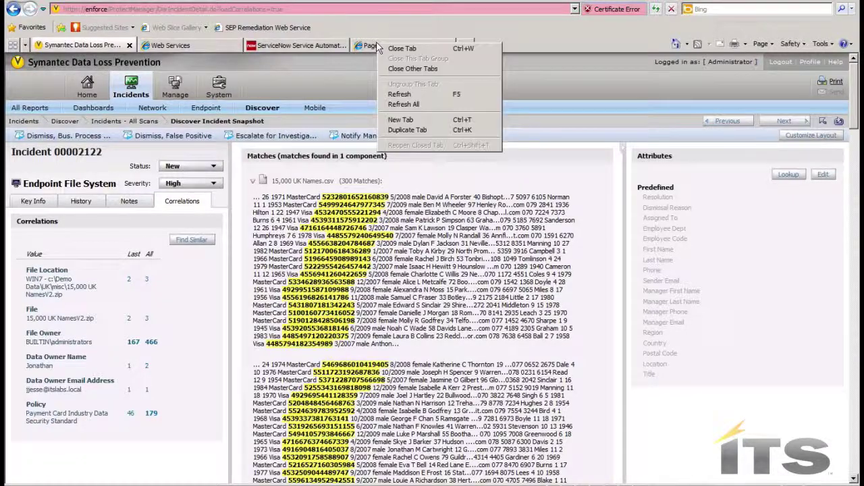
{"action": "left_click", "coordinate": [366, 44]}
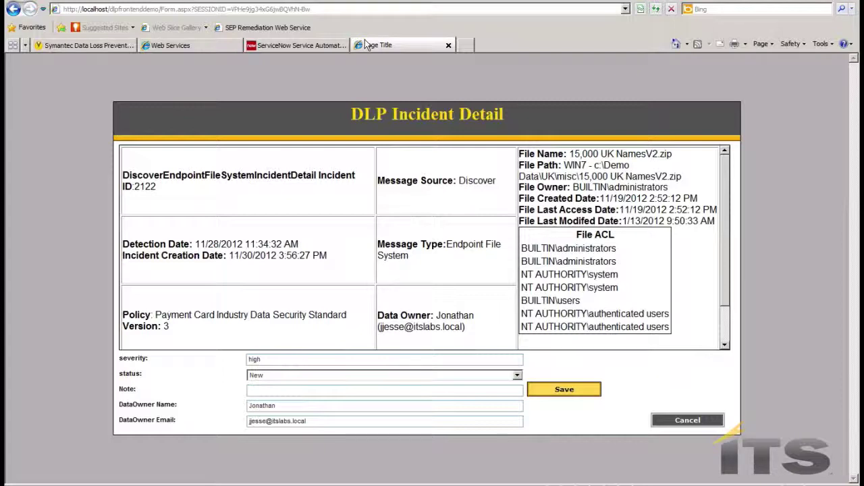
{"action": "left_click", "coordinate": [438, 359]}
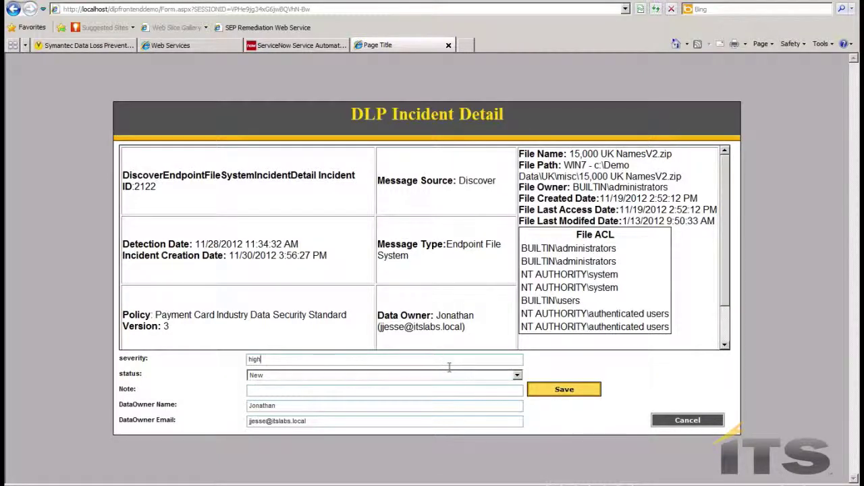
- Set incident 2122 to Escalated, add a note asking for investigation, and save
{"action": "left_click", "coordinate": [517, 375]}
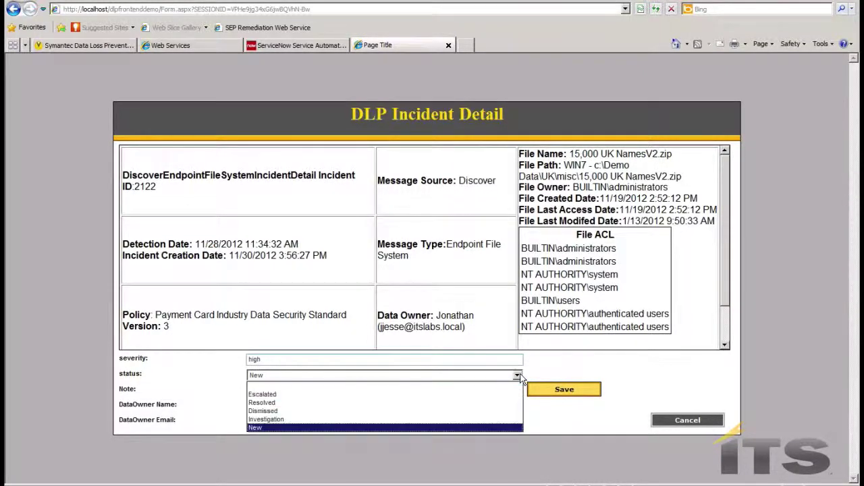
{"action": "left_click", "coordinate": [465, 394]}
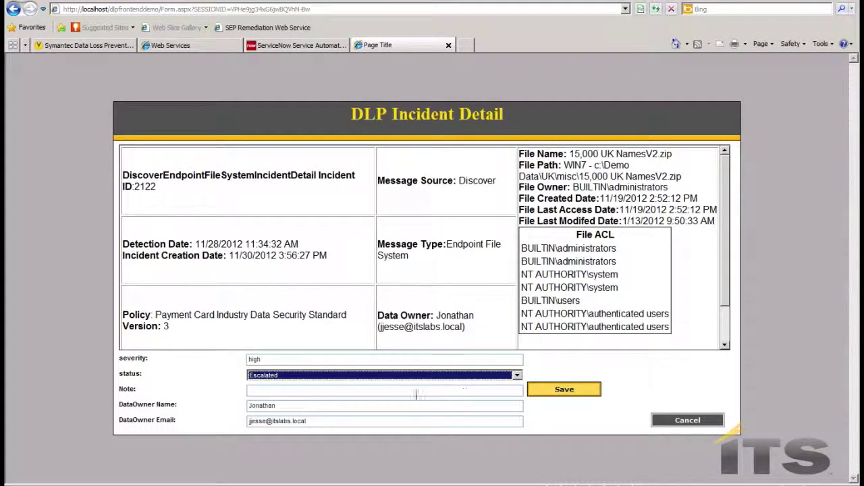
{"action": "left_click", "coordinate": [392, 391]}
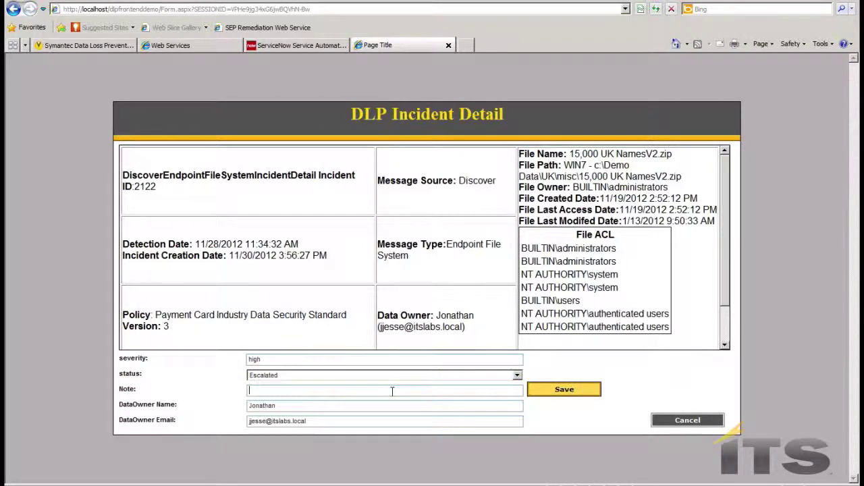
{"action": "type", "text": "Please invesitage this incidneet"}
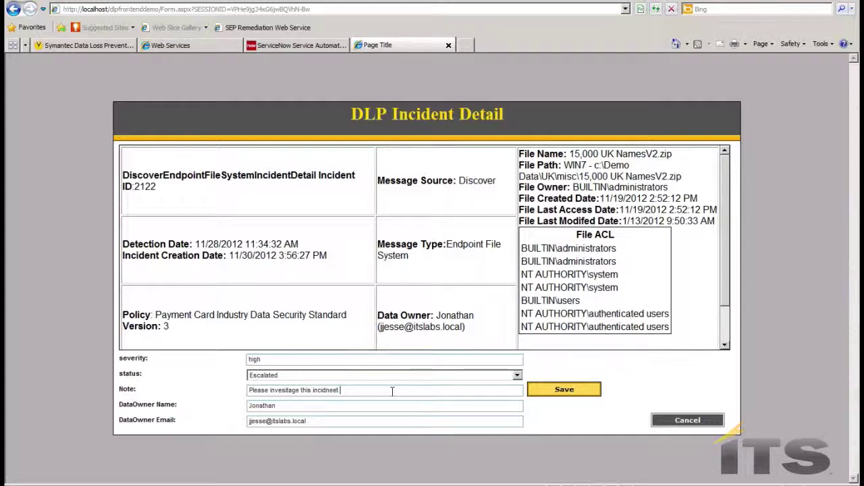
{"action": "key", "text": "BackSpace"}
{"action": "key", "text": "BackSpace"}
{"action": "key", "text": "BackSpace"}
{"action": "key", "text": "BackSpace"}
{"action": "type", "text": "ent as it "}
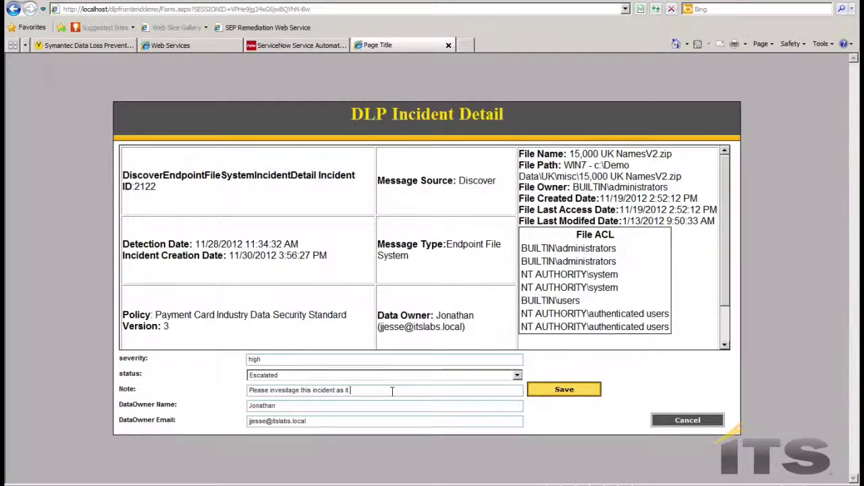
{"action": "type", "text": "is eescalated"}
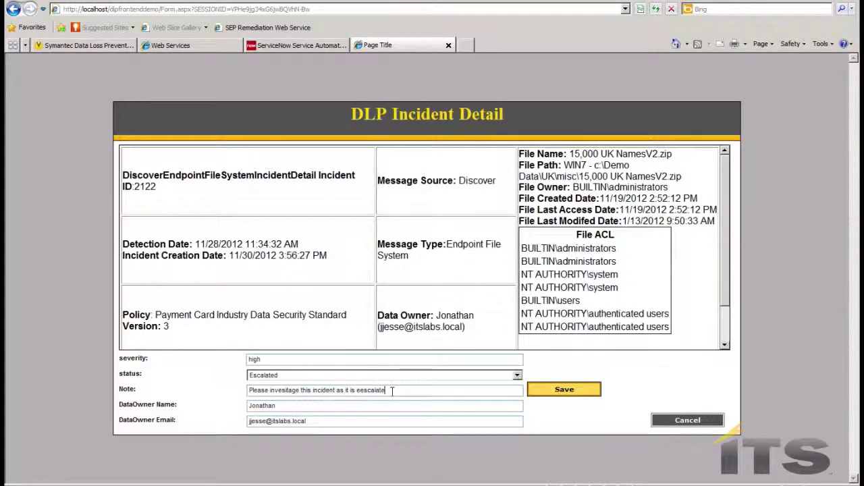
{"action": "left_click", "coordinate": [559, 390]}
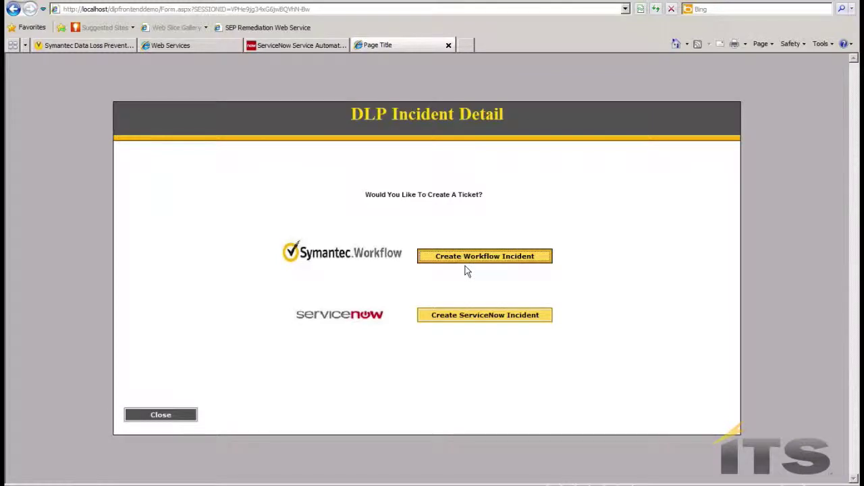
- Create a ServiceNow incident for DLP 2122 and confirm closing the front-end page
{"action": "left_click", "coordinate": [475, 316]}
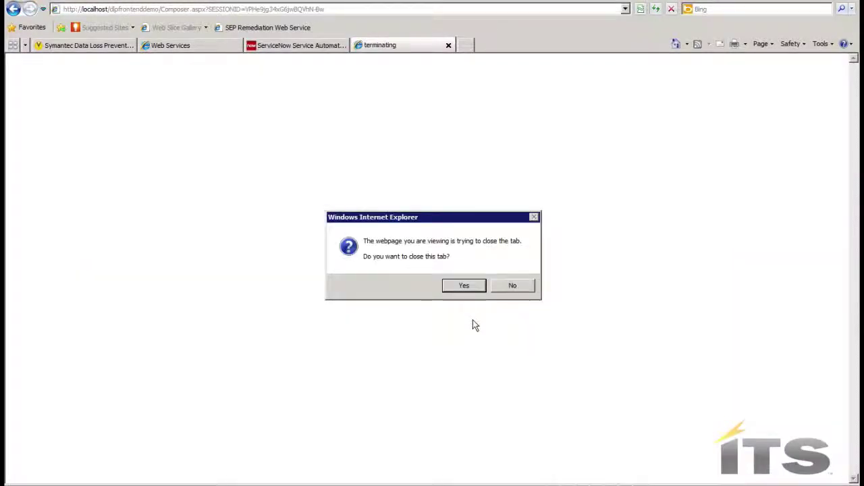
{"action": "left_click", "coordinate": [457, 285]}
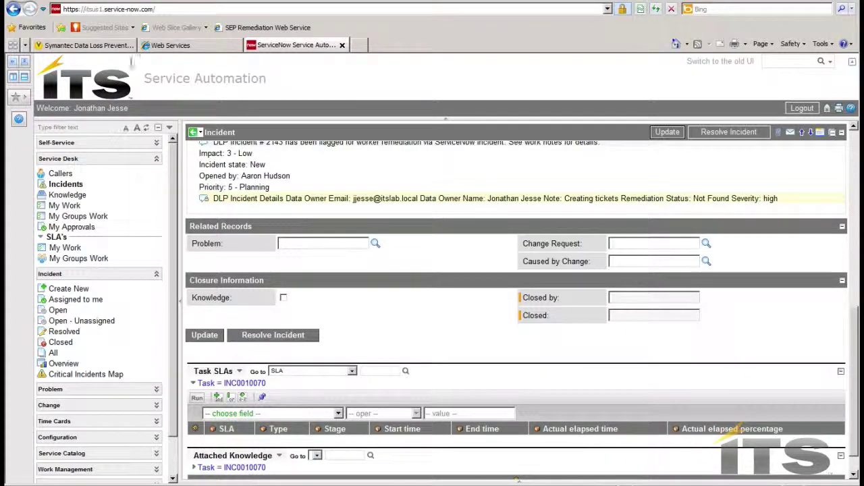
- Refresh Symantec DLP incident 00002122 to show Escalated status and view its history
{"action": "left_click", "coordinate": [110, 46]}
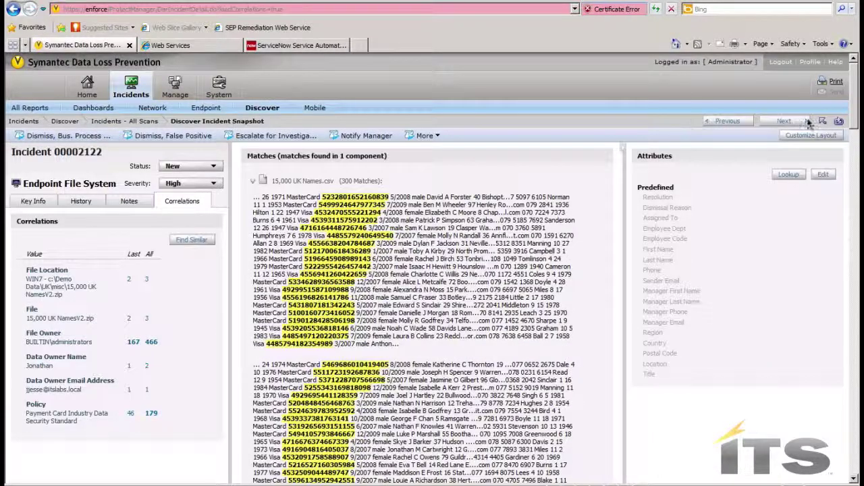
{"action": "left_click", "coordinate": [807, 122]}
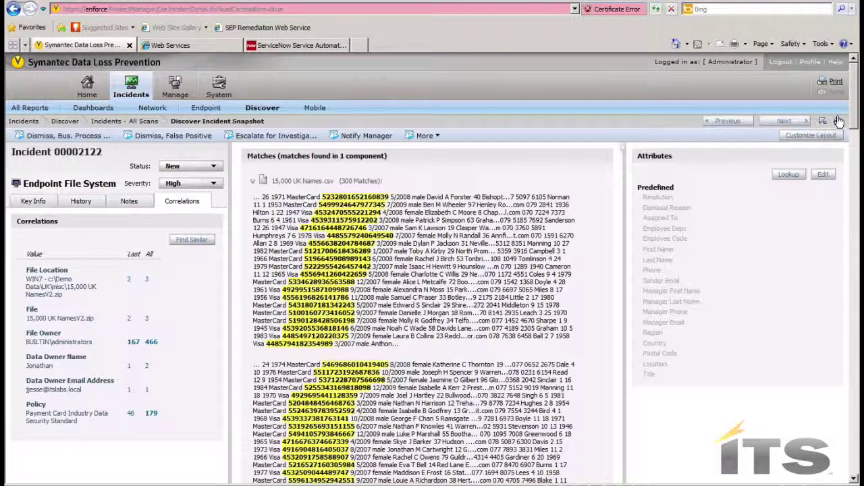
{"action": "left_click", "coordinate": [839, 122]}
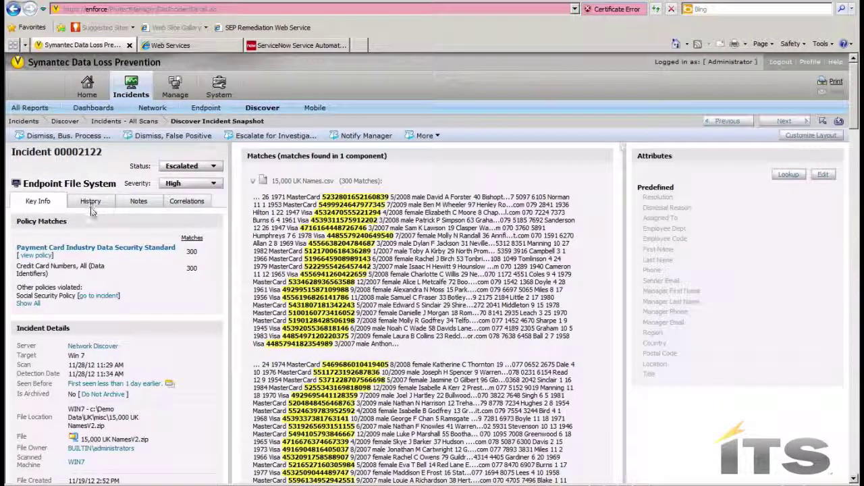
{"action": "left_click", "coordinate": [89, 200]}
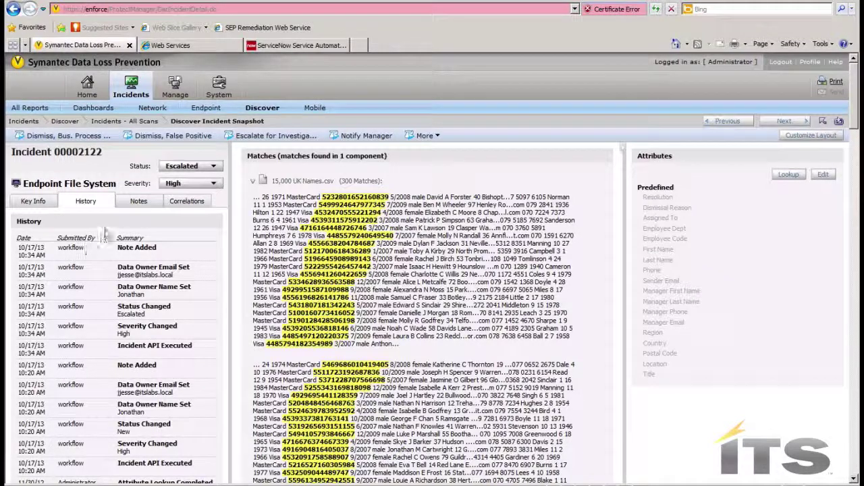
- Check the escalation notes, then list ServiceNow incidents to find new ticket INC0010080
{"action": "left_click", "coordinate": [137, 201]}
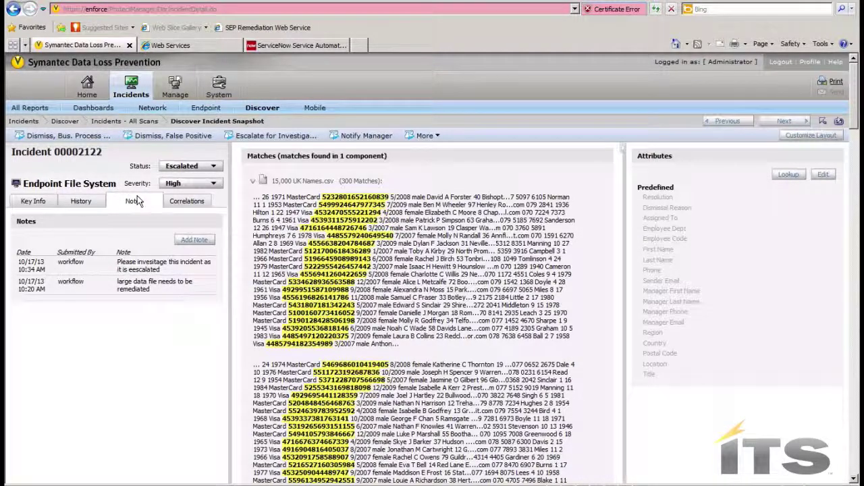
{"action": "left_click", "coordinate": [299, 48]}
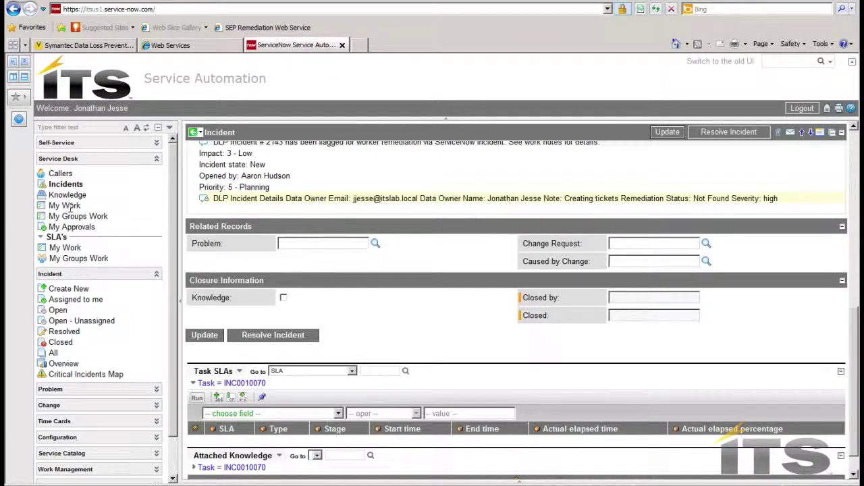
{"action": "left_click", "coordinate": [65, 185]}
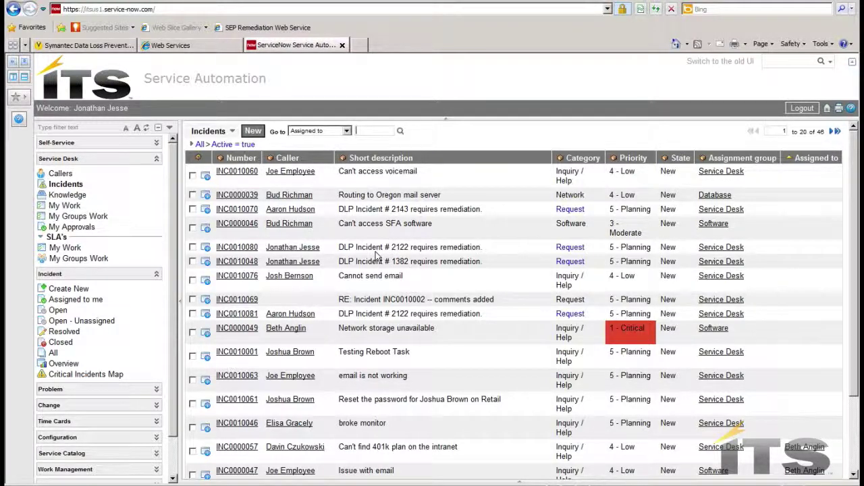
- Open ticket INC0010080, raised for DLP Incident ID 2,122, from the Service Desk incident list
{"action": "left_click", "coordinate": [240, 248]}
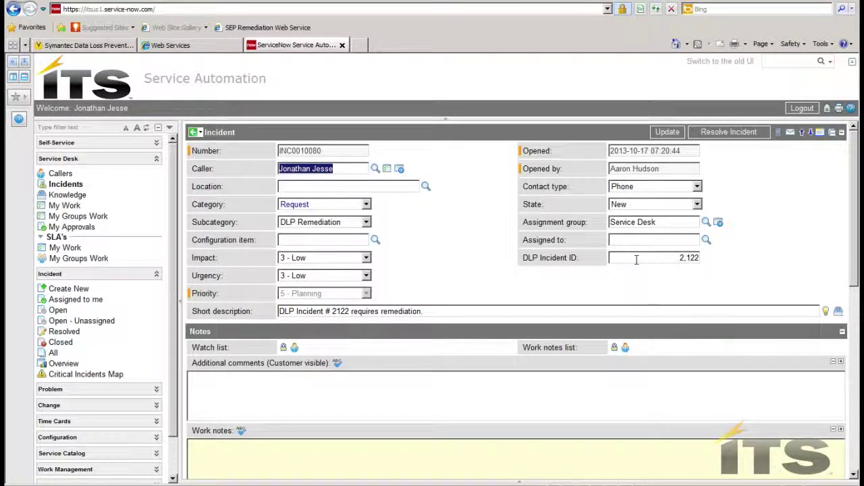
- Attempt to resolve INC0010080, which triggers the 'Comments are required' notice
{"action": "left_click", "coordinate": [452, 251]}
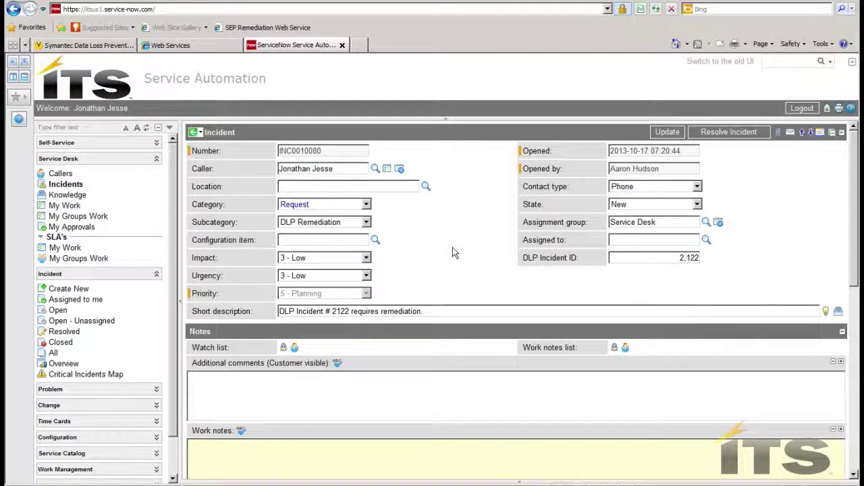
{"action": "scroll", "coordinate": [452, 251], "scroll_direction": "down", "scroll_amount": 10}
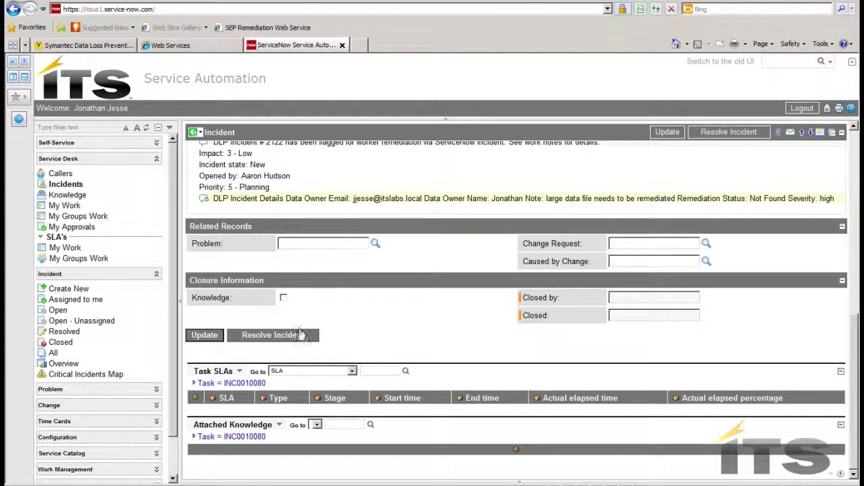
{"action": "left_click", "coordinate": [300, 342]}
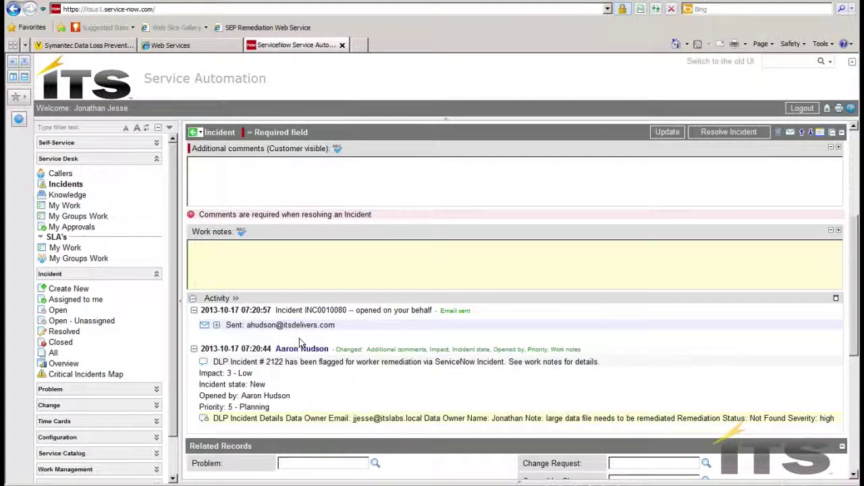
- Enter 'Worked with customer to clean up large file, closing ticket' as the customer-visible comment
{"action": "left_click", "coordinate": [275, 168]}
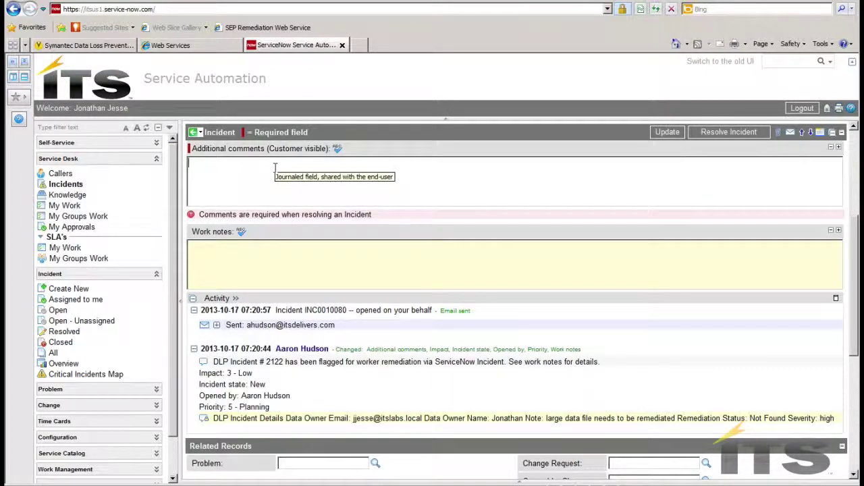
{"action": "type", "text": "Worked wit"}
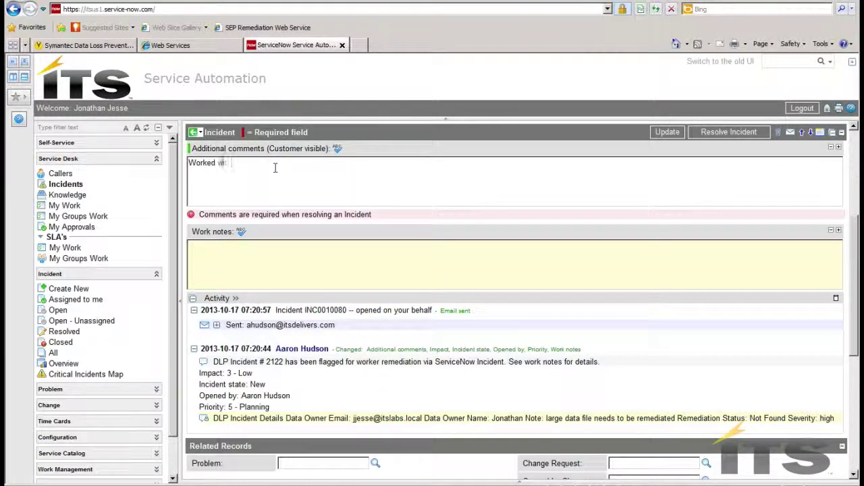
{"action": "type", "text": "h customer to clean up large fi"}
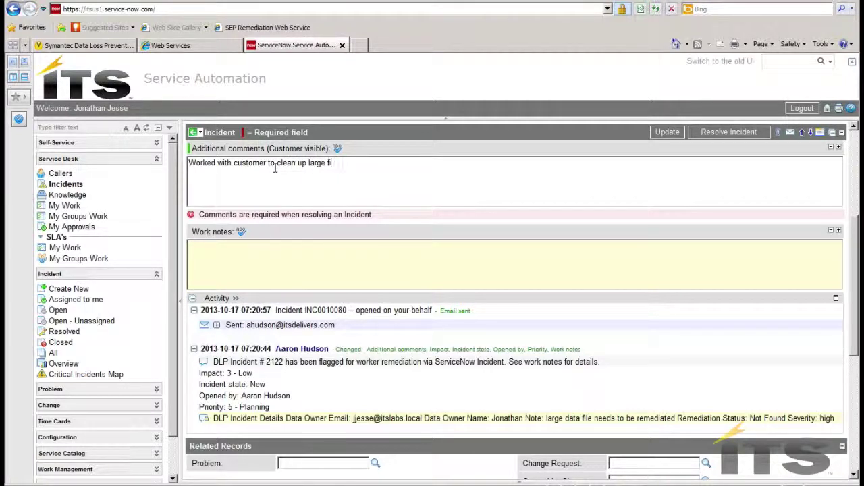
{"action": "type", "text": "le, closing ticket"}
{"action": "left_click", "coordinate": [295, 252]}
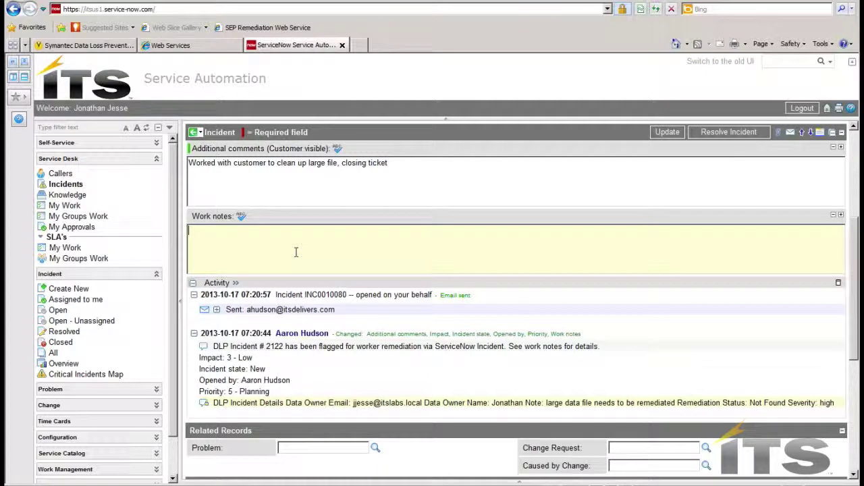
- Add work notes: the customer was contacted, and the desktop file was deleted and purged from the recycle bin
{"action": "type", "text": "Contacted custo"}
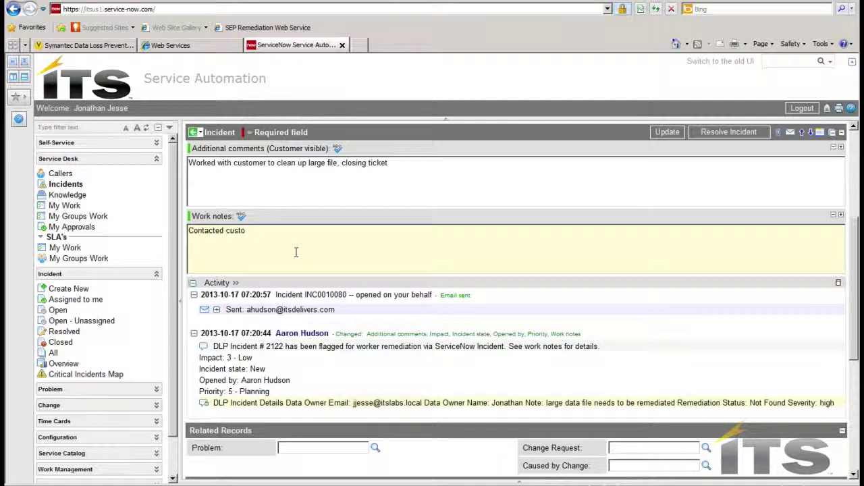
{"action": "type", "text": "me , he wasn't aware "}
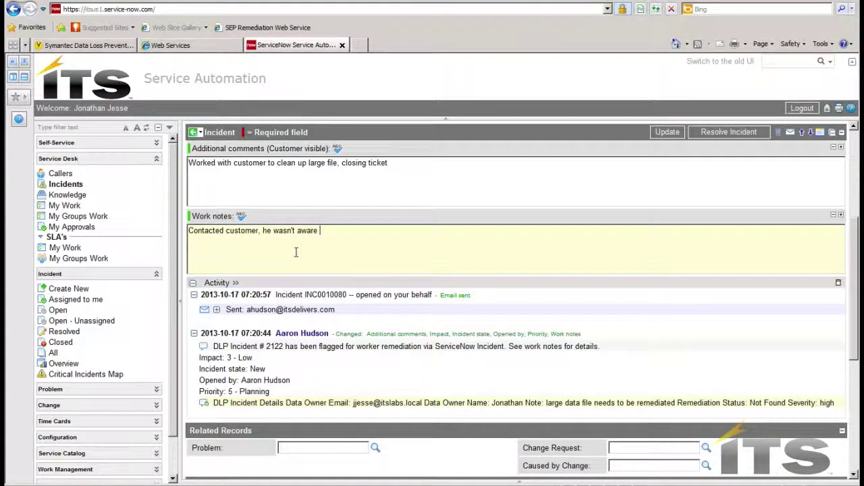
{"action": "type", "text": "this file was saved "}
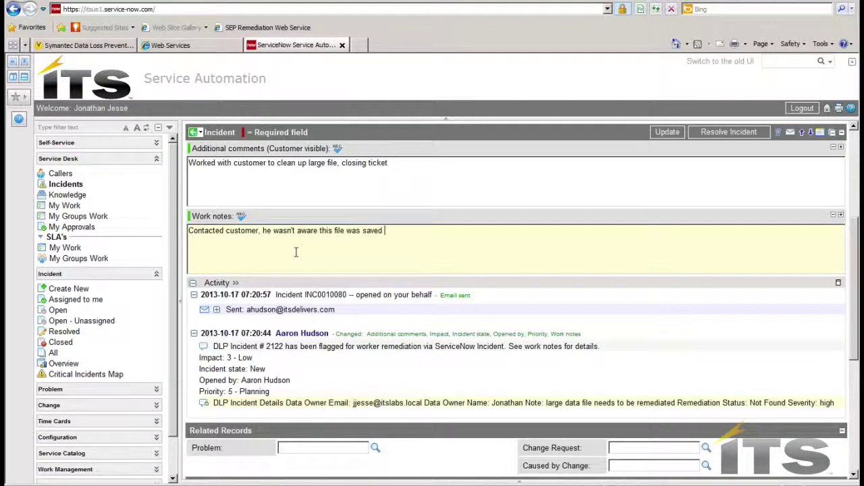
{"action": "type", "text": "on his desktop, deleted the file "}
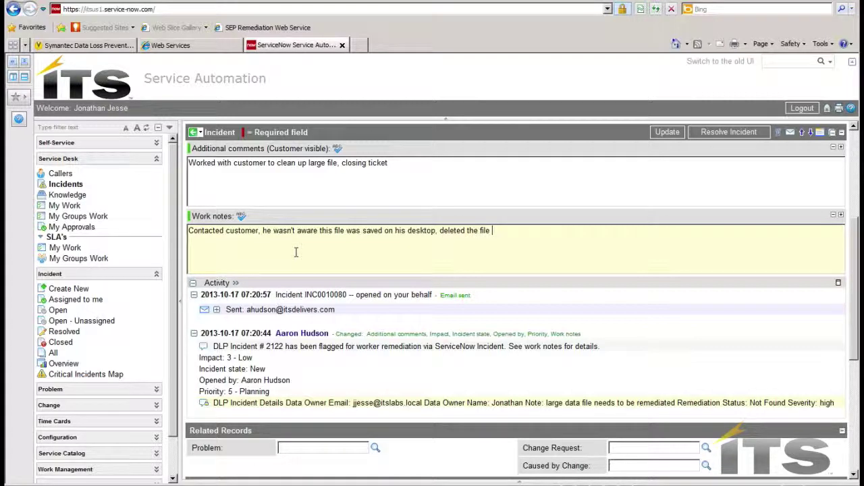
{"action": "type", "text": "and removed from re"}
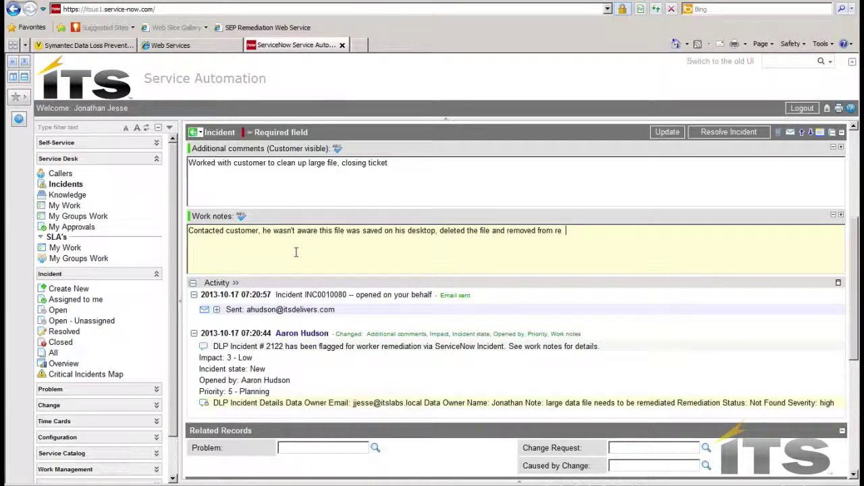
{"action": "type", "text": "cycle bin.  Resolving inciddnet"}
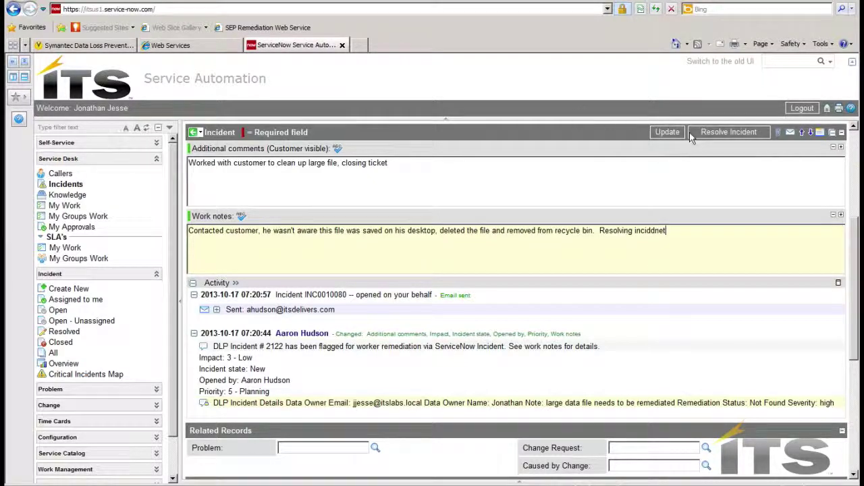
{"action": "left_click", "coordinate": [725, 133]}
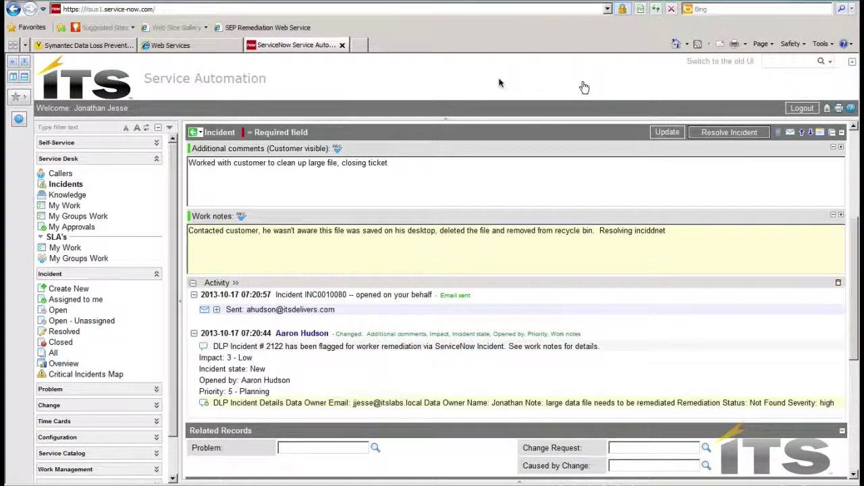
- Resolve INC0010080 with close code Solved (Permanently) and close notes 'worked w/ customer to resolve'
{"action": "left_click", "coordinate": [702, 133]}
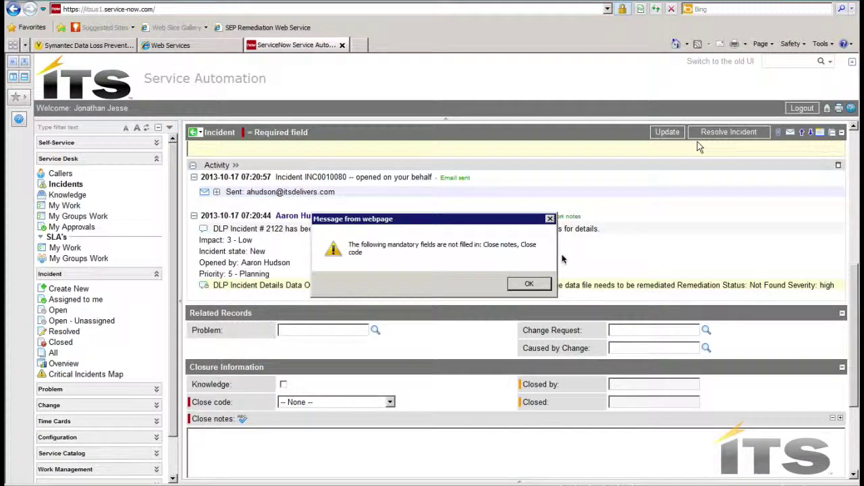
{"action": "left_click", "coordinate": [531, 286]}
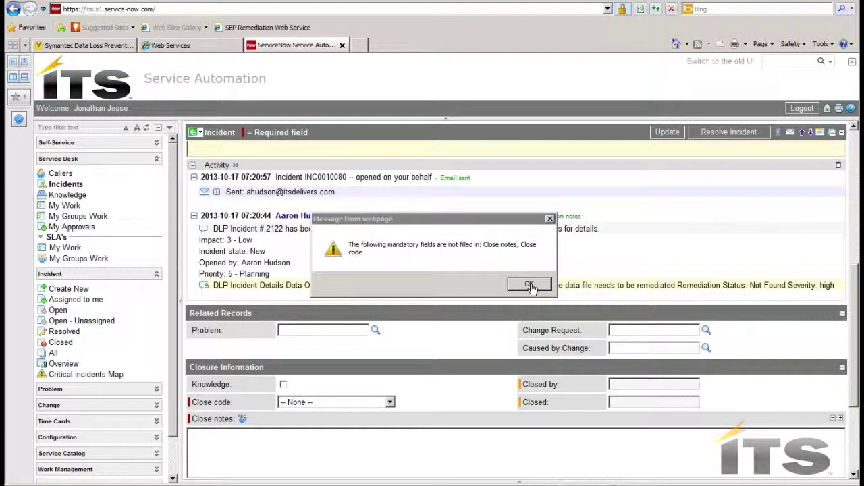
{"action": "left_click", "coordinate": [350, 402]}
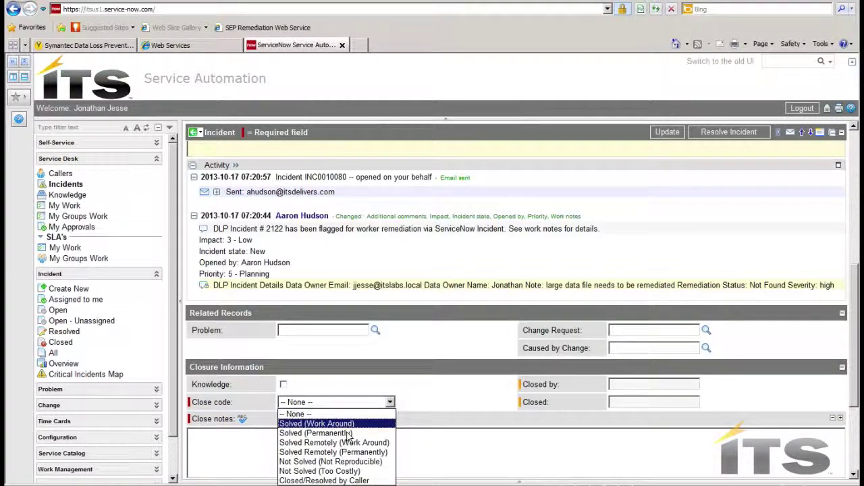
{"action": "left_click", "coordinate": [345, 434]}
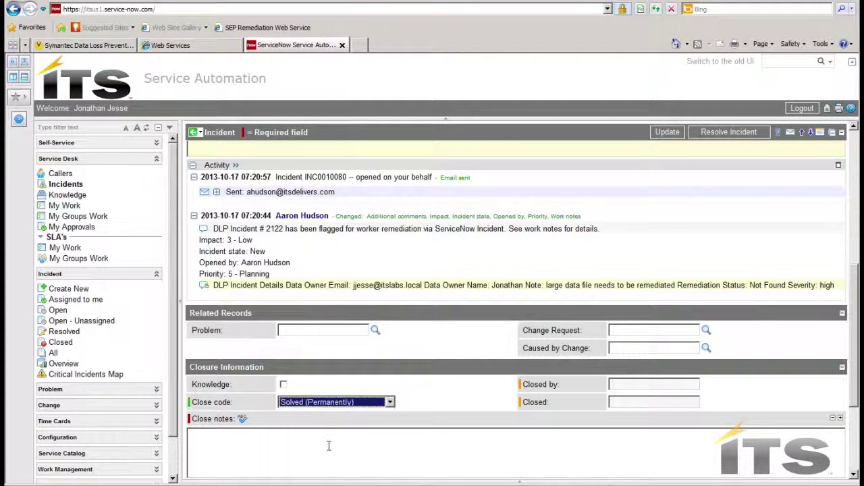
{"action": "left_click", "coordinate": [315, 459]}
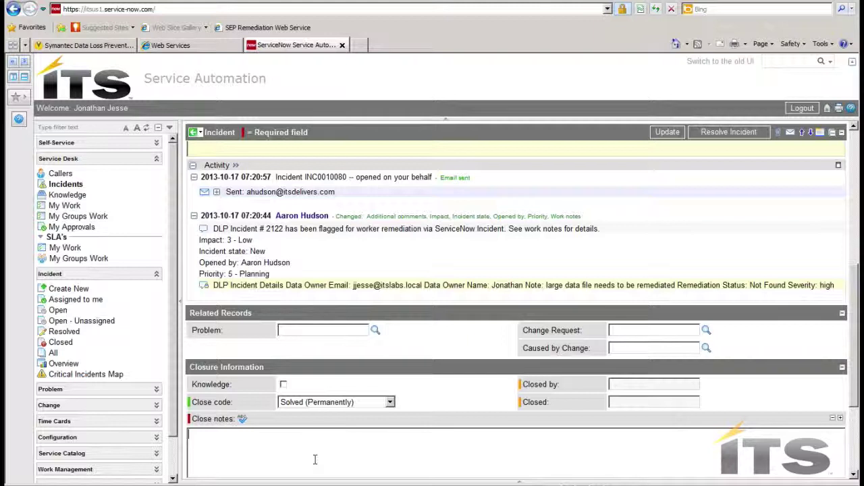
{"action": "type", "text": "worked w/ cust"}
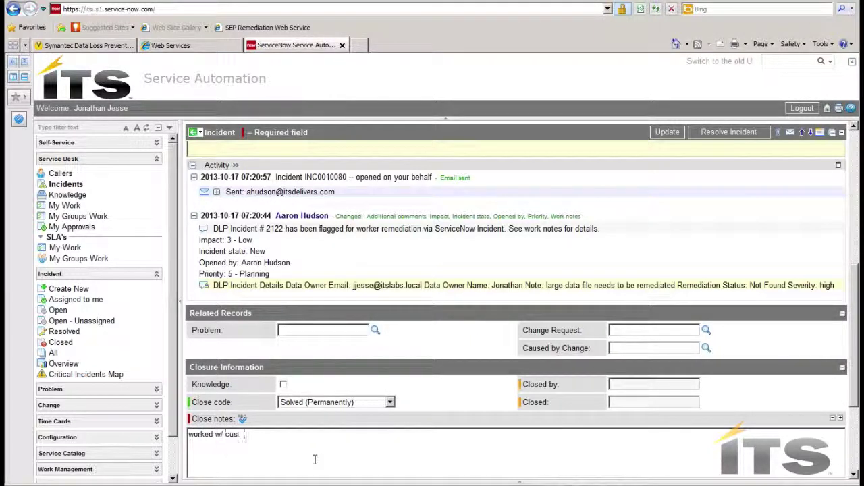
{"action": "type", "text": "omer to resolve"}
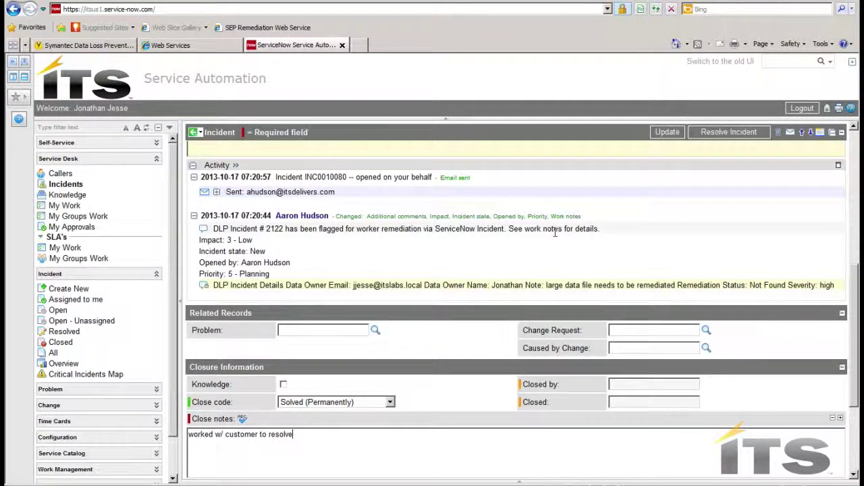
{"action": "left_click", "coordinate": [704, 135]}
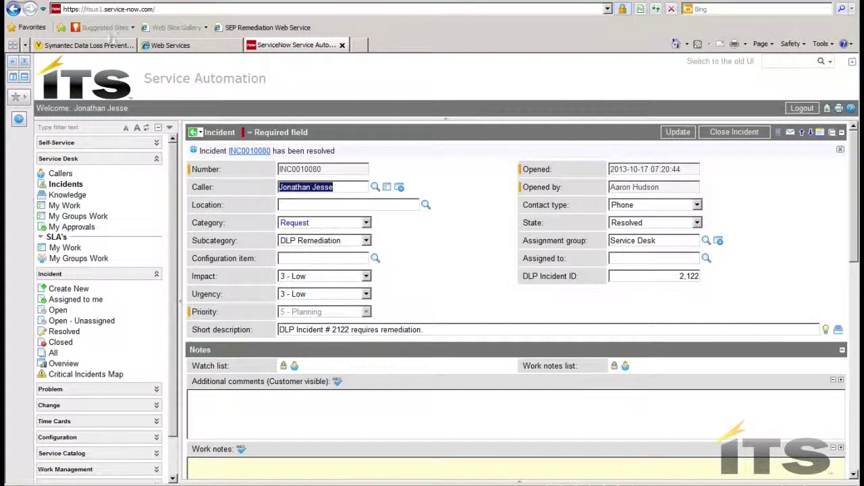
- Refresh DLP incident 2122 to show Resolved, then view its History and Notes
{"action": "left_click", "coordinate": [95, 45]}
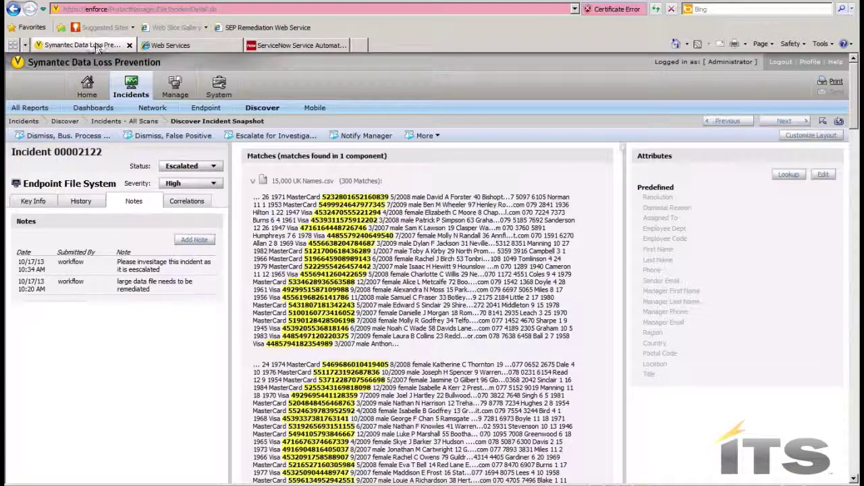
{"action": "right_click", "coordinate": [836, 120]}
{"action": "key", "text": "Escape"}
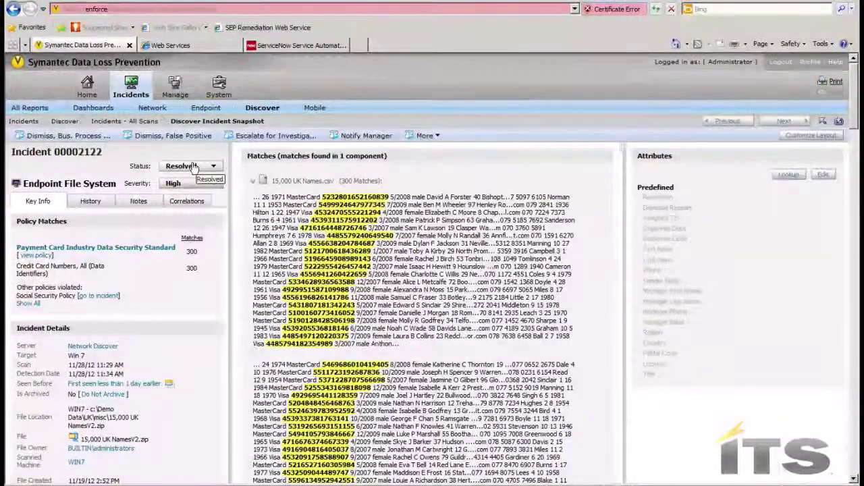
{"action": "left_click", "coordinate": [89, 202]}
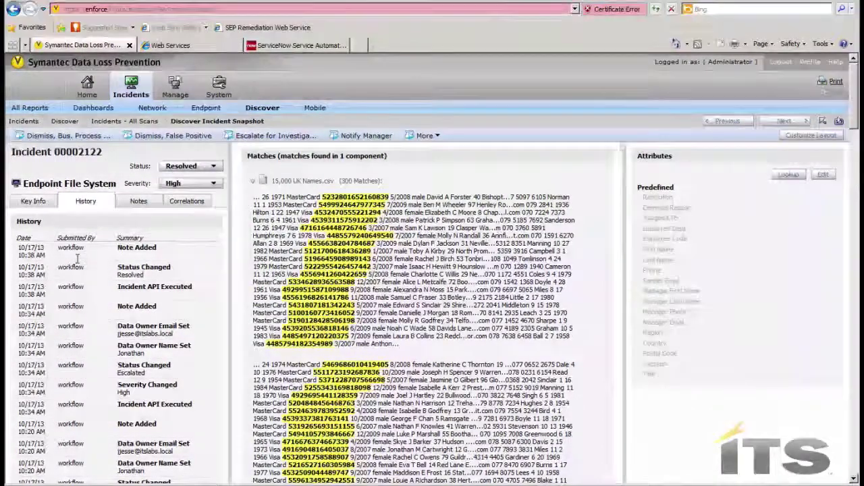
{"action": "left_click", "coordinate": [141, 200]}
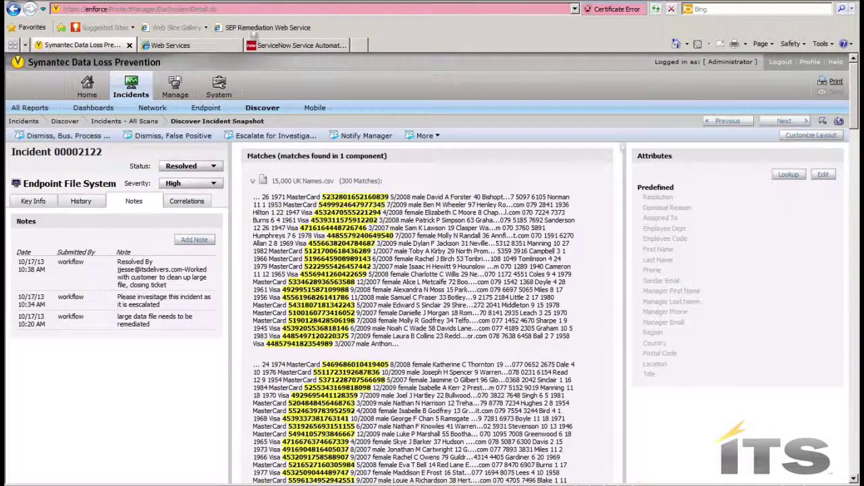
- Return to ServiceNow to confirm ticket INC0010080 reads Resolved
{"action": "left_click", "coordinate": [270, 45]}
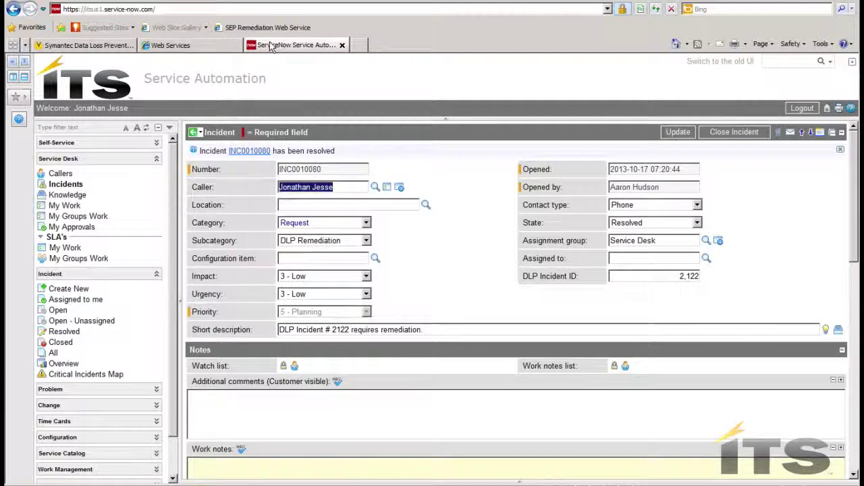